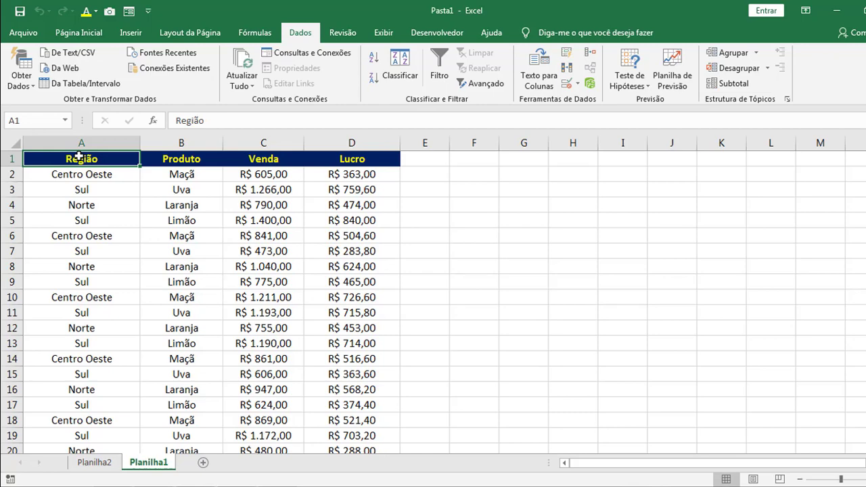
Compare the sorted table on Planilha2 with the unsorted table on Planilha1.
left_click(112, 464)
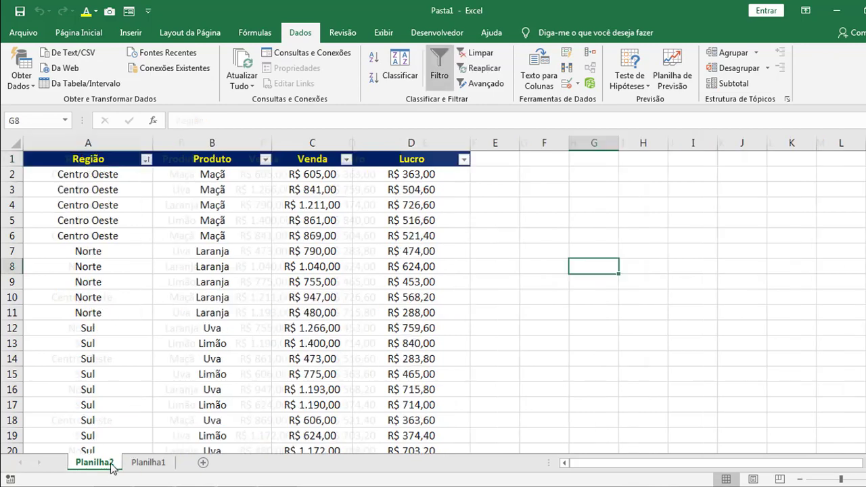
left_click(165, 464)
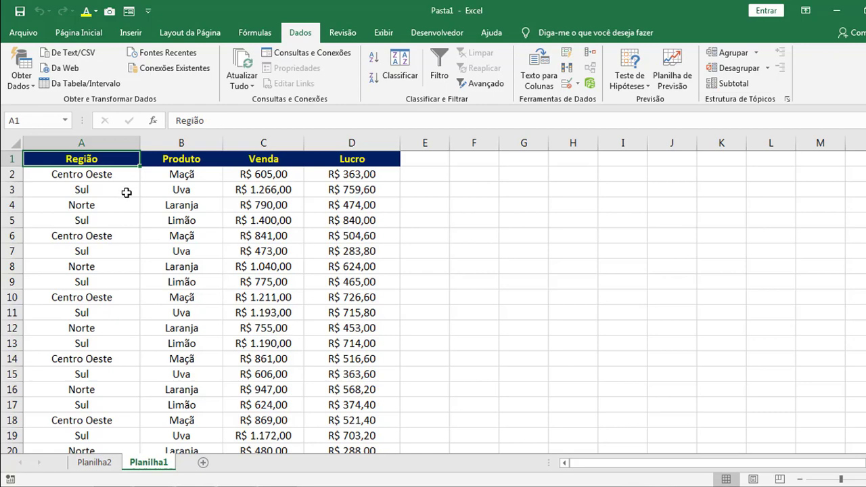
scroll(126, 193, "down", 1)
scroll(126, 193, "up", 1)
Add filters to the header row of the Planilha1 table and sort Região from A to Z.
left_click_drag(117, 158, 338, 422)
scroll(345, 108, "up", 2)
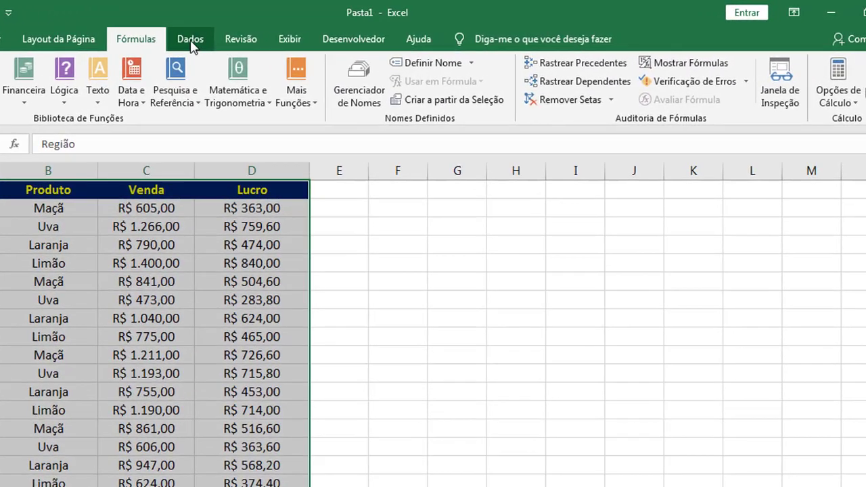
left_click(191, 41)
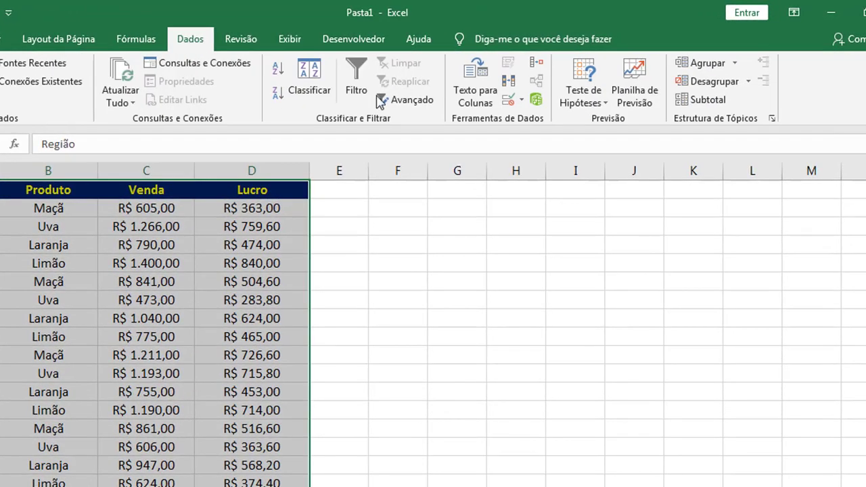
left_click(359, 77)
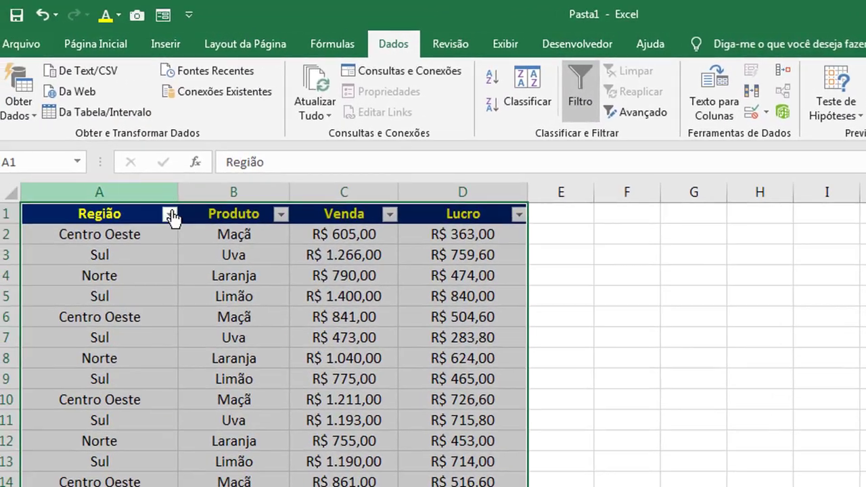
left_click(171, 215)
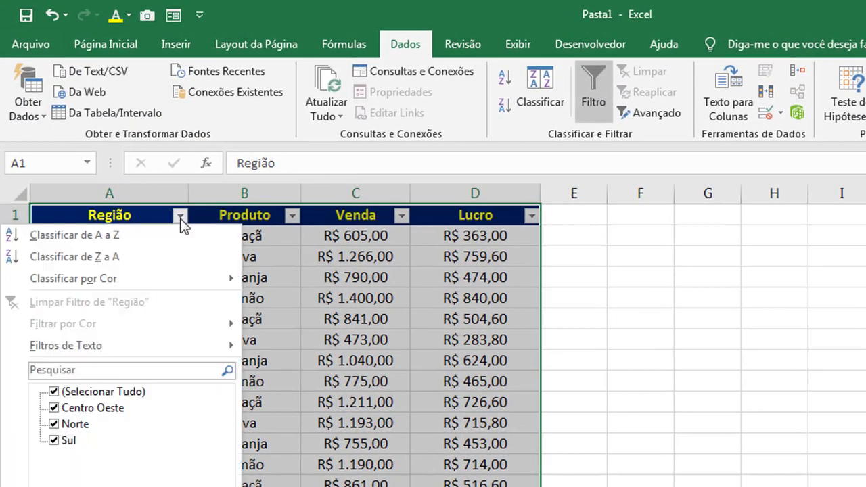
left_click(105, 231)
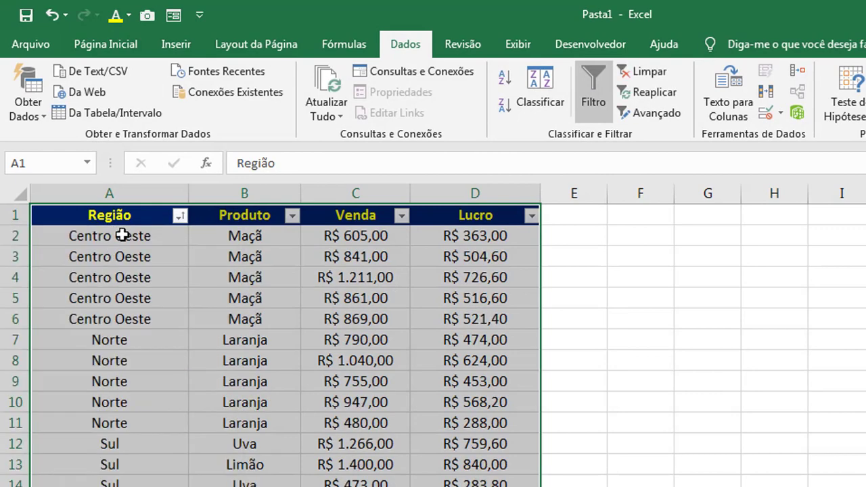
left_click(178, 216)
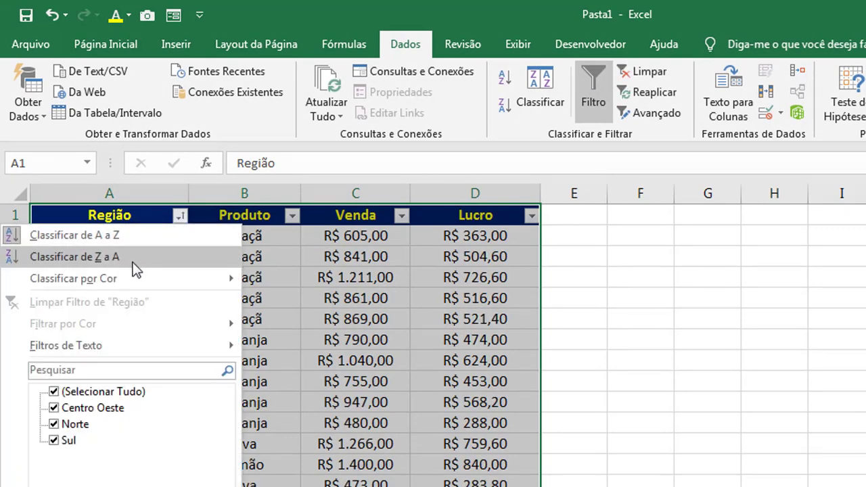
left_click(604, 262)
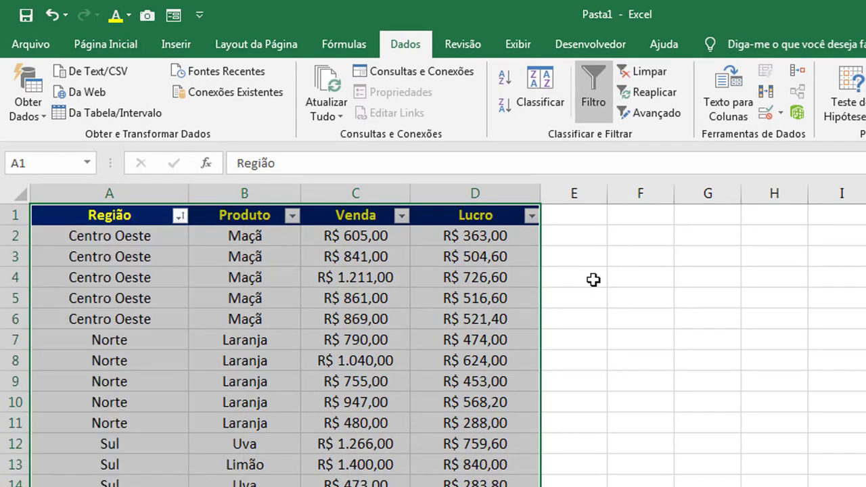
left_click(591, 277)
Open the Subtotal settings for the sorted table and place the dialog beside the data.
left_click_drag(122, 216, 457, 427)
left_click(203, 258)
left_click(156, 241)
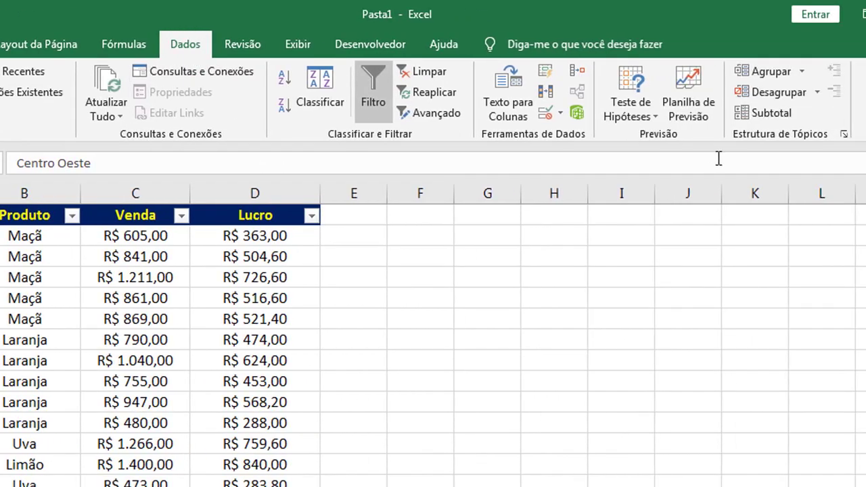
left_click(760, 113)
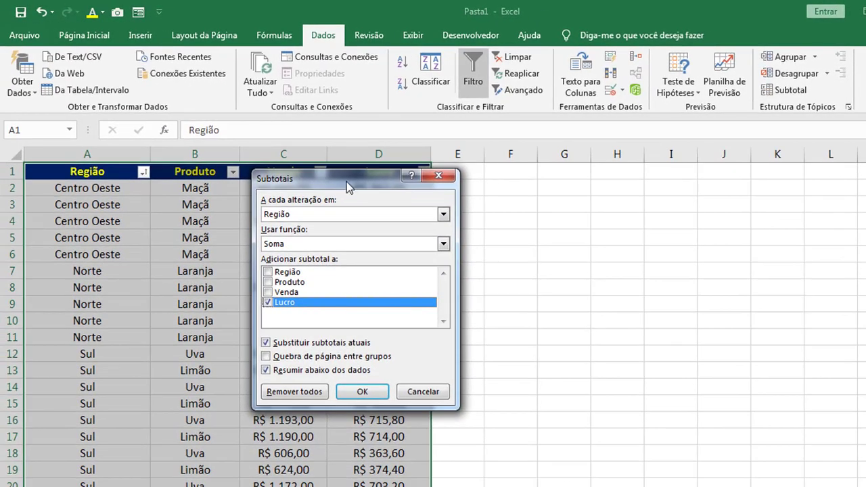
left_click_drag(346, 181, 534, 186)
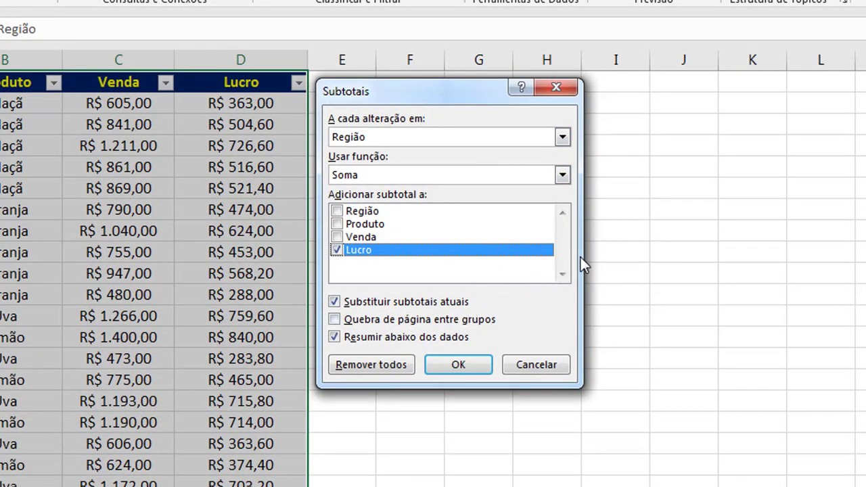
Examine the available grouping columns and the full list of summary functions for the subtotals.
left_click(562, 138)
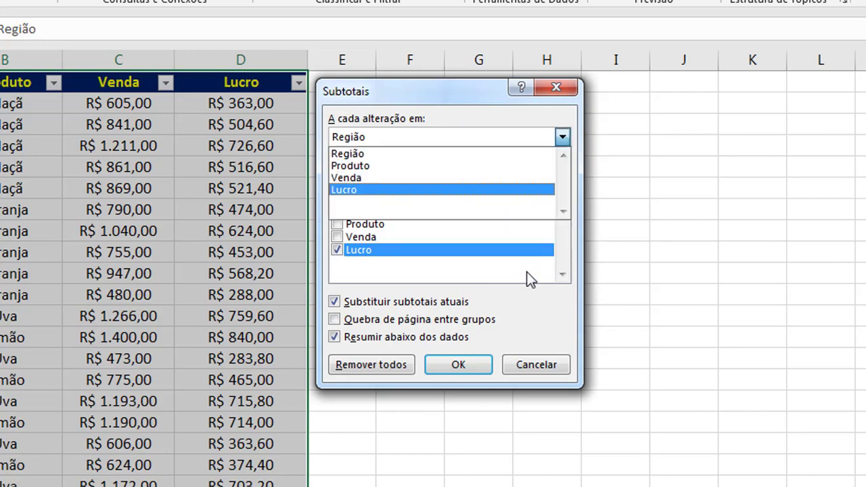
left_click(544, 300)
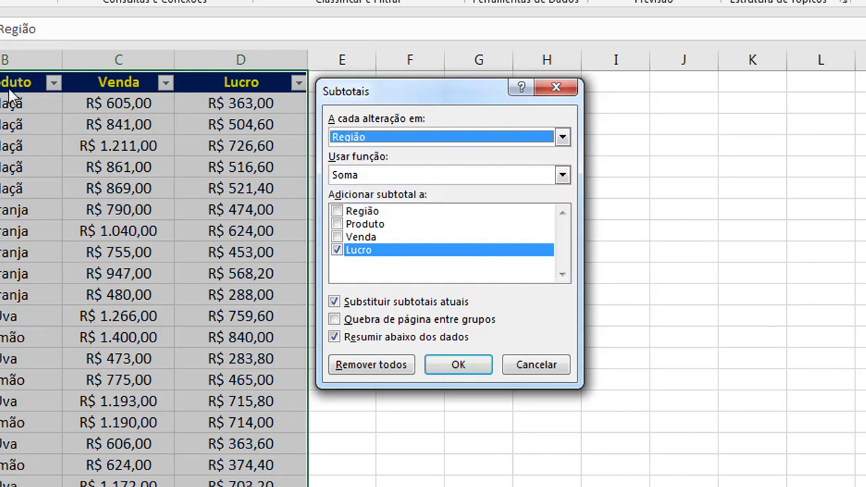
left_click(563, 175)
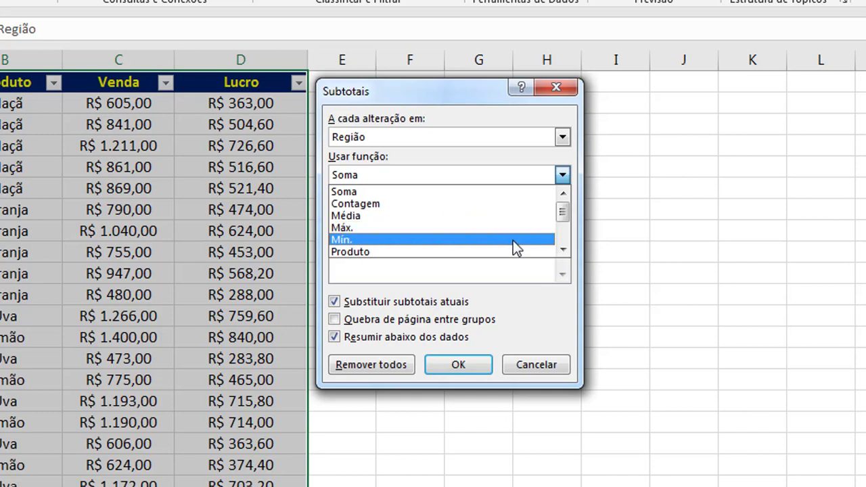
left_click(563, 250)
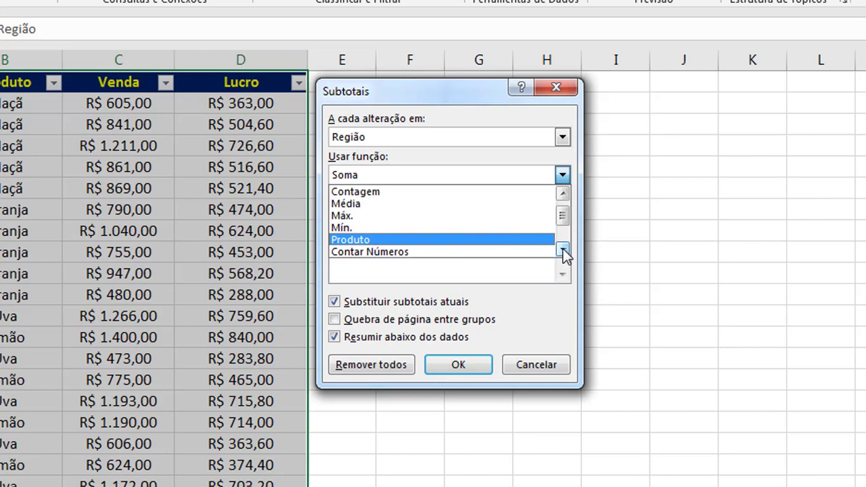
left_click(563, 251)
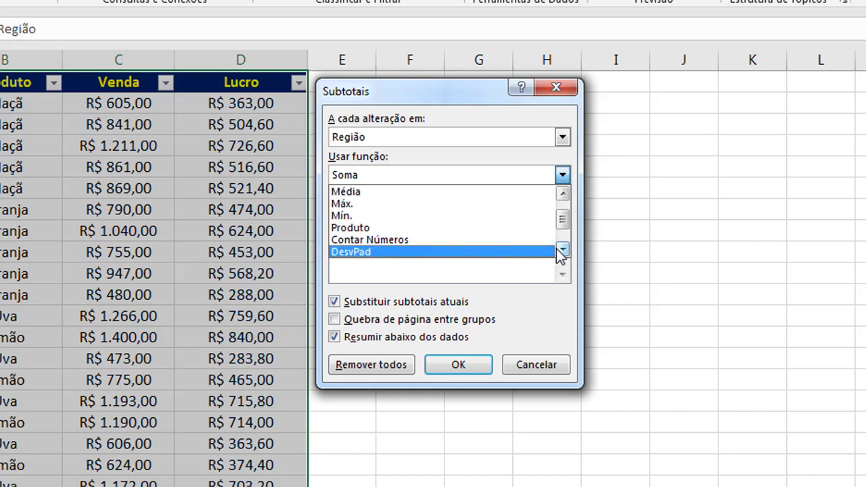
left_click(563, 250)
left_click(563, 252)
left_click(562, 251)
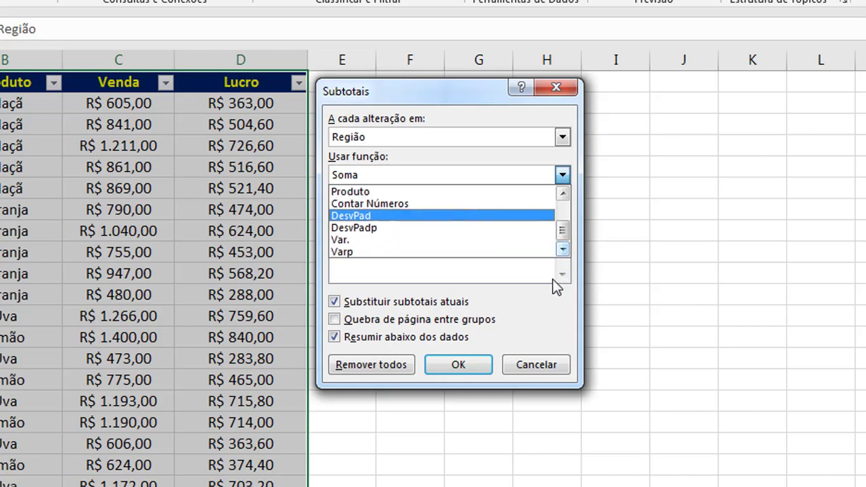
left_click(556, 303)
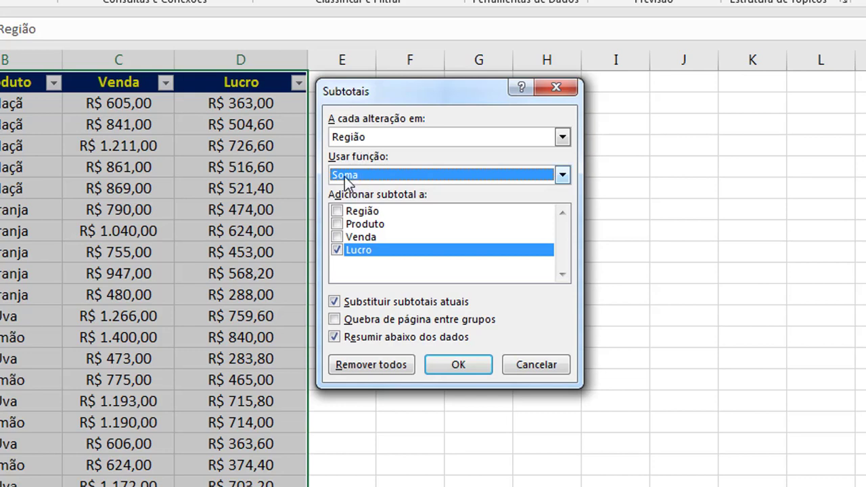
Add subtotals at each change in Região using Soma on both Venda and Lucro, and review the result.
left_click(562, 174)
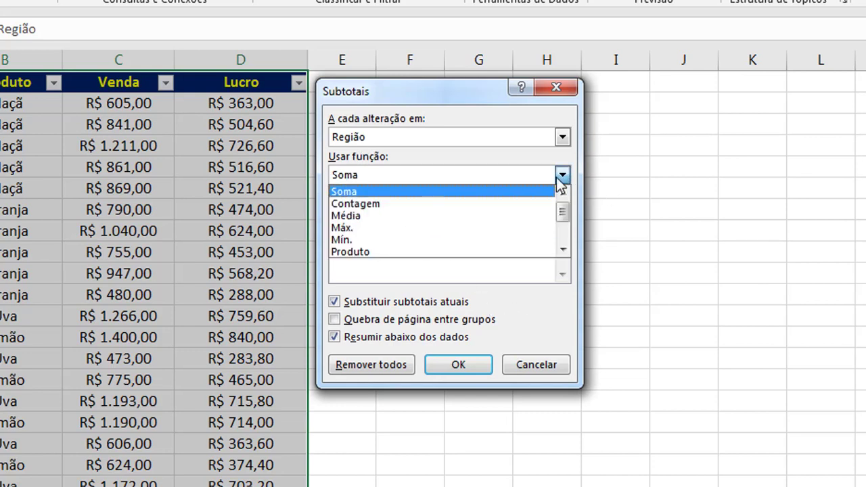
left_click(514, 192)
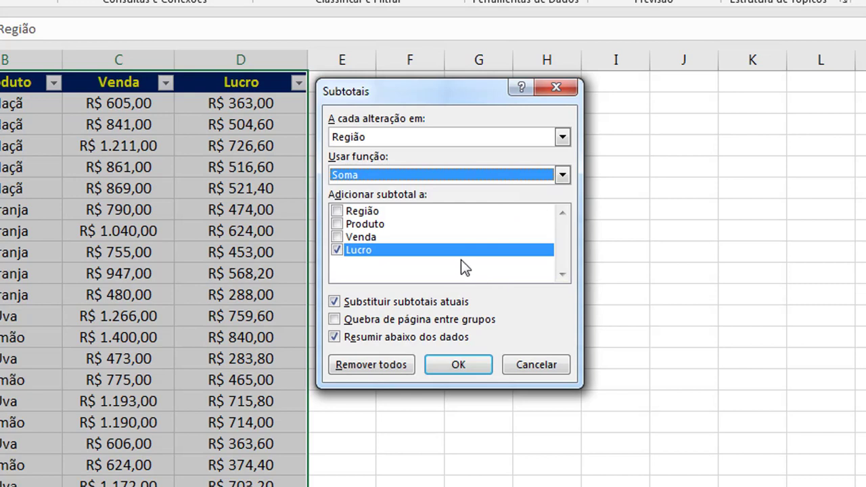
left_click(337, 237)
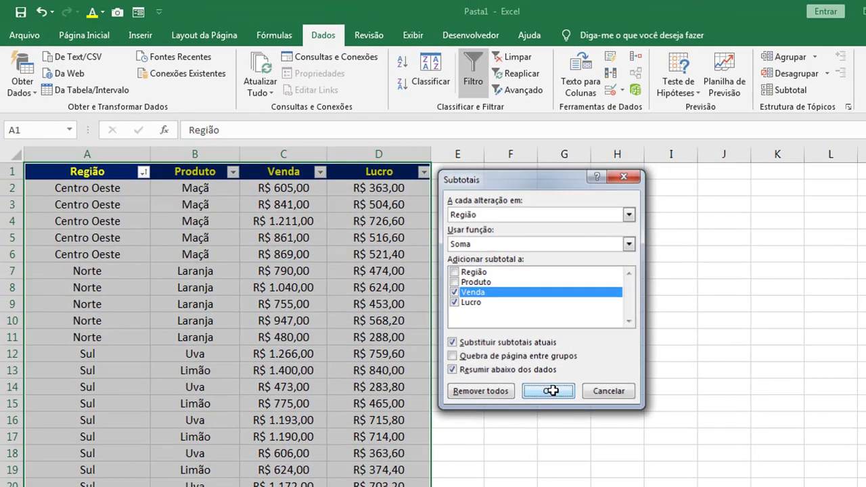
left_click(458, 365)
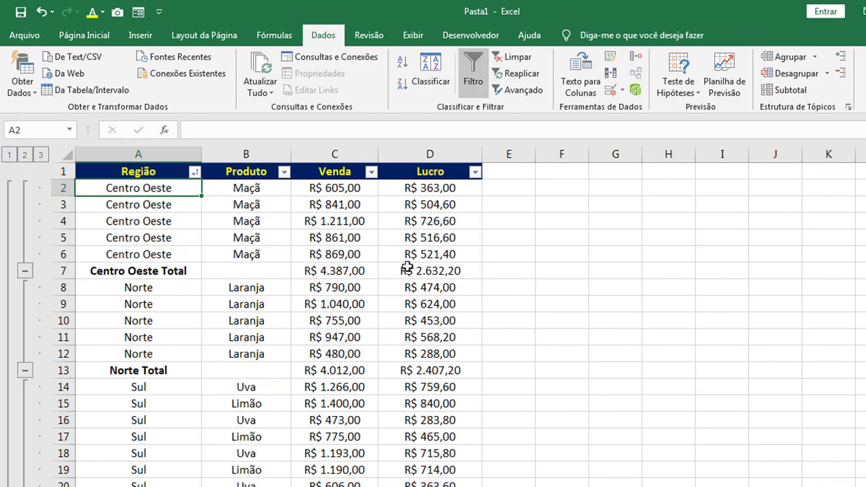
scroll(407, 267, "down", 4)
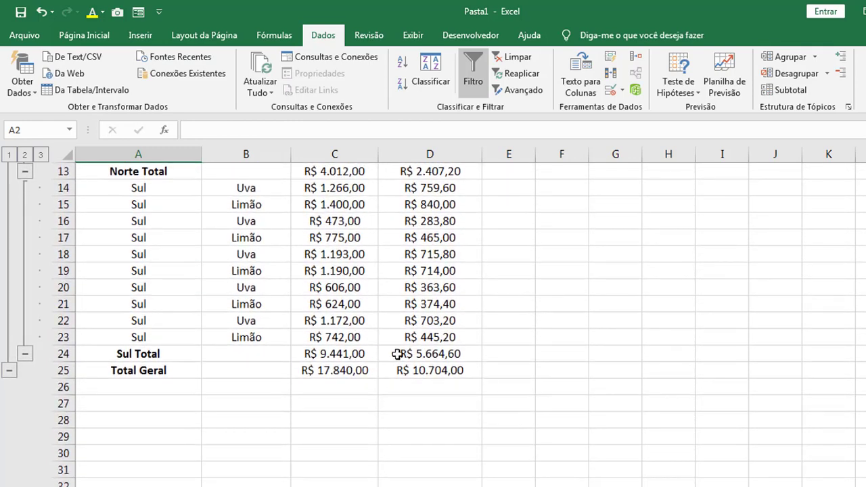
scroll(406, 353, "up", 4)
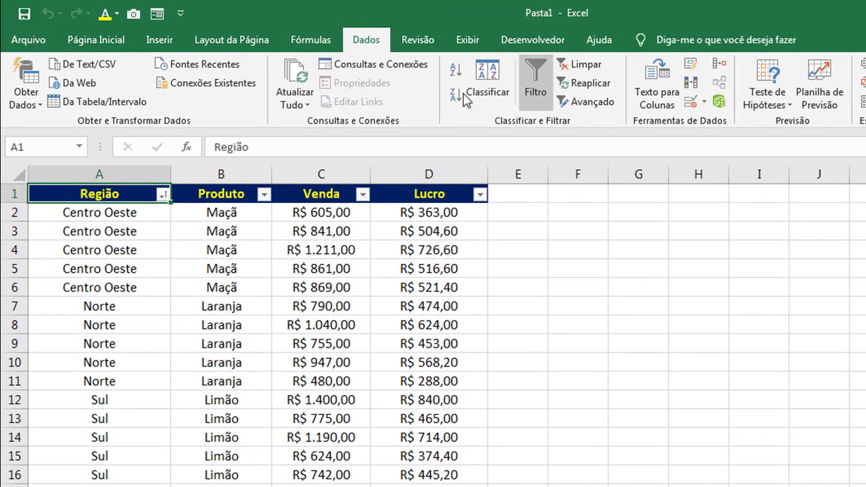
Sort the table by Região and secondly by Produto, both by cell values from A to Z.
left_click(465, 98)
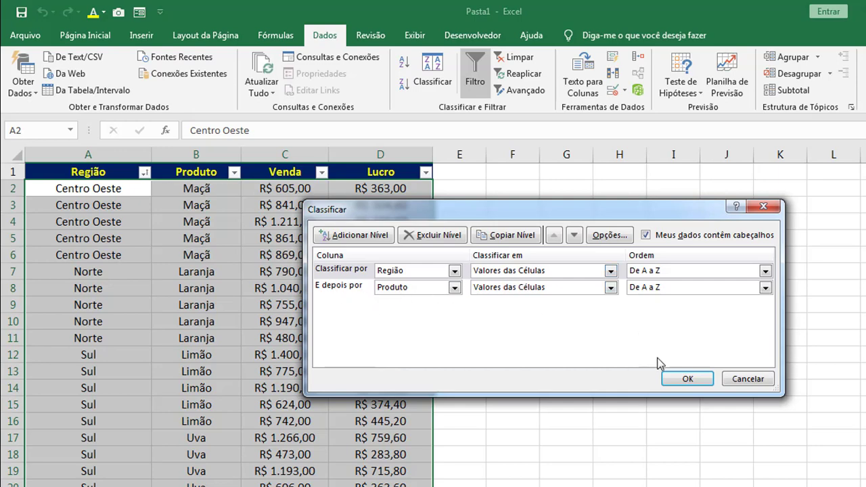
left_click(684, 379)
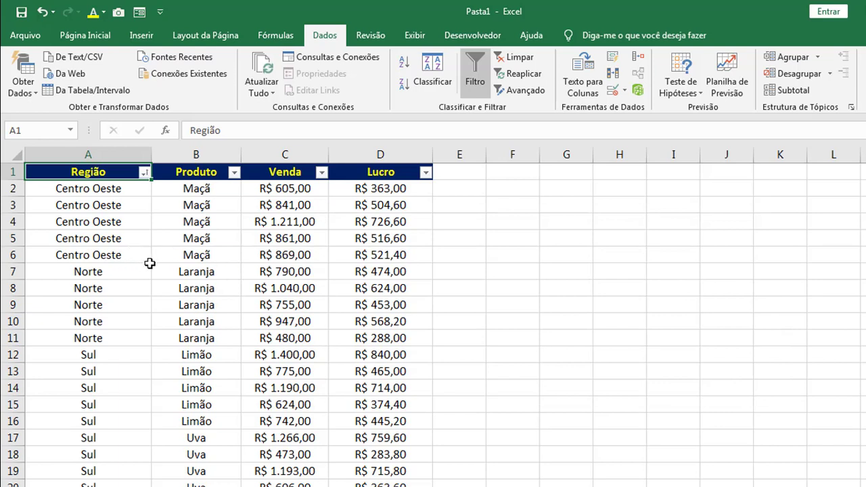
Insert Soma subtotals of Venda and Lucro for each Região in the table sorted on two levels.
left_click(61, 190)
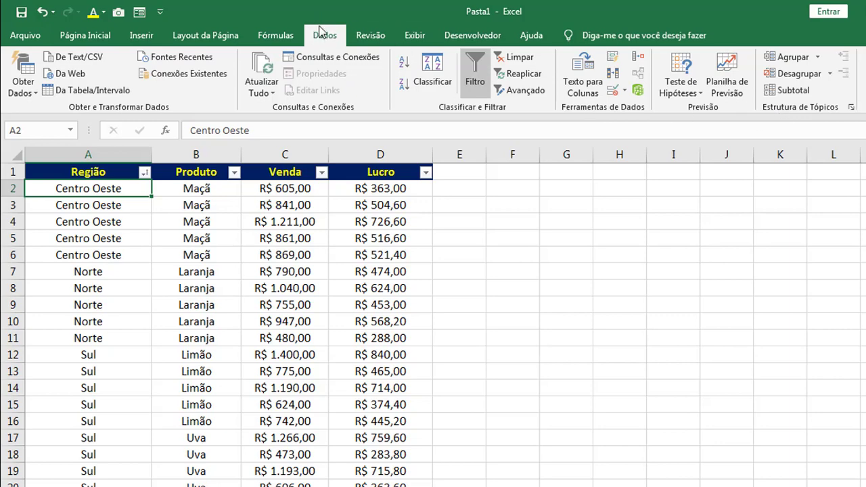
left_click(804, 93)
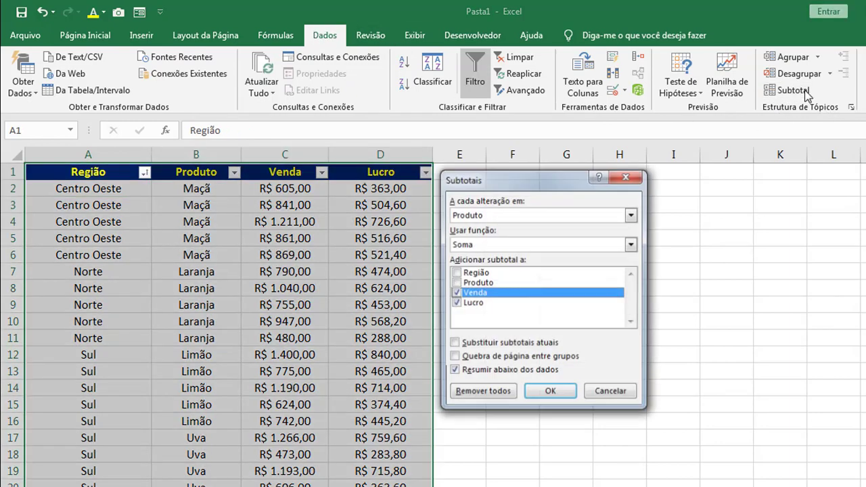
left_click(631, 214)
left_click(608, 226)
left_click(550, 394)
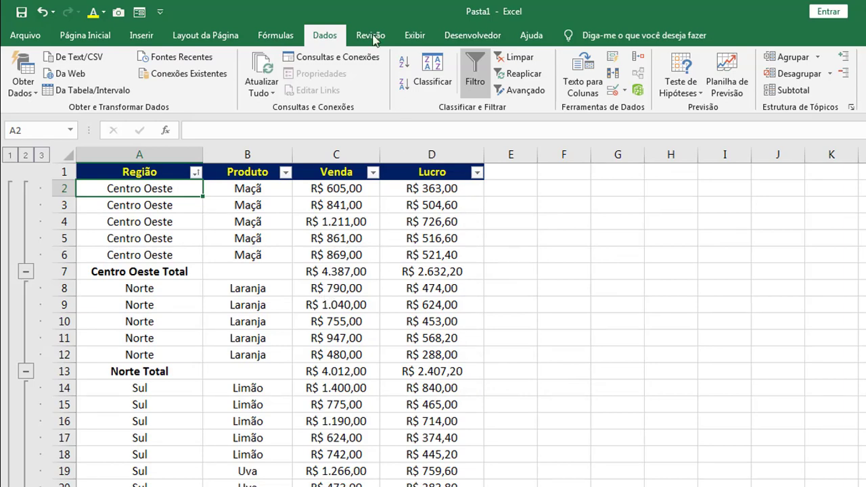
Add nested Soma subtotals of Venda and Lucro at each change in Produto, keeping the existing Região subtotals.
left_click(788, 90)
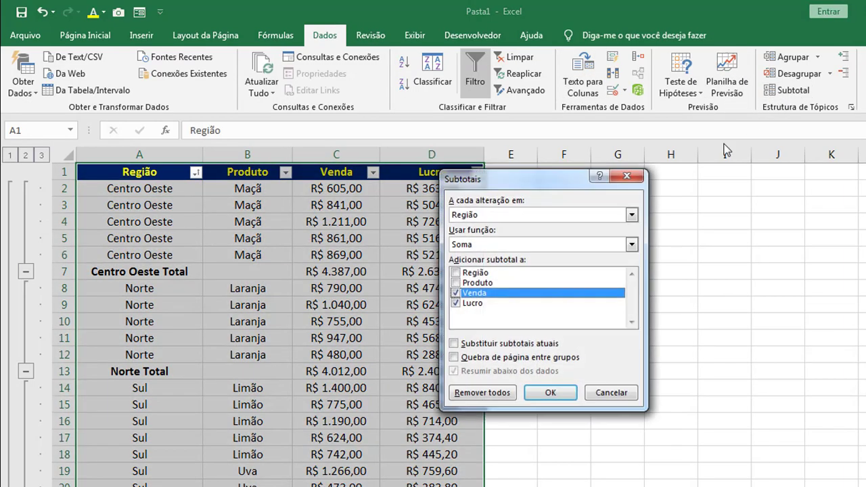
left_click_drag(521, 180, 598, 178)
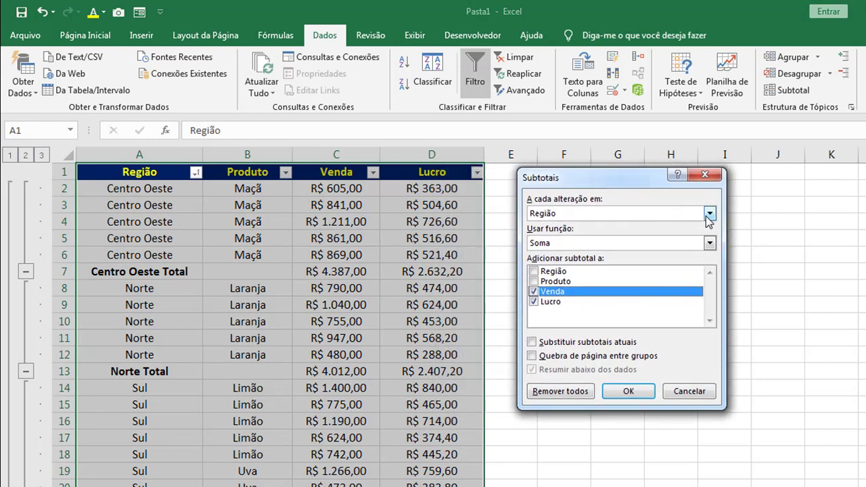
left_click(709, 213)
left_click(690, 234)
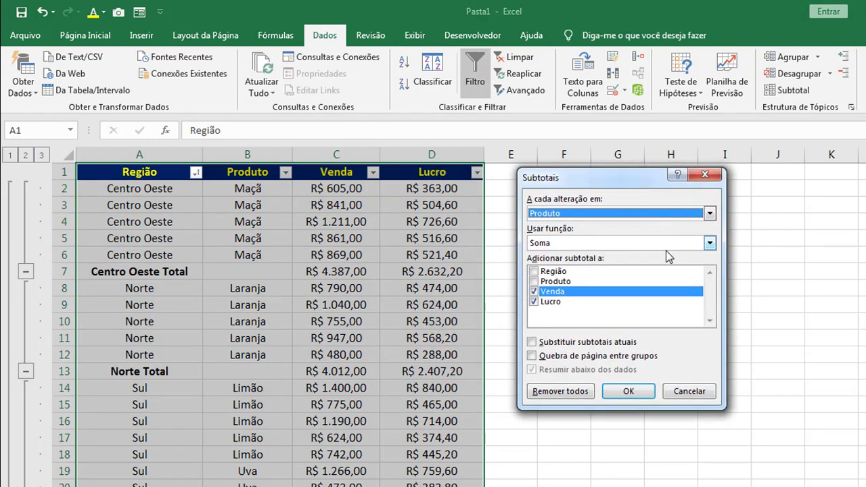
left_click(709, 214)
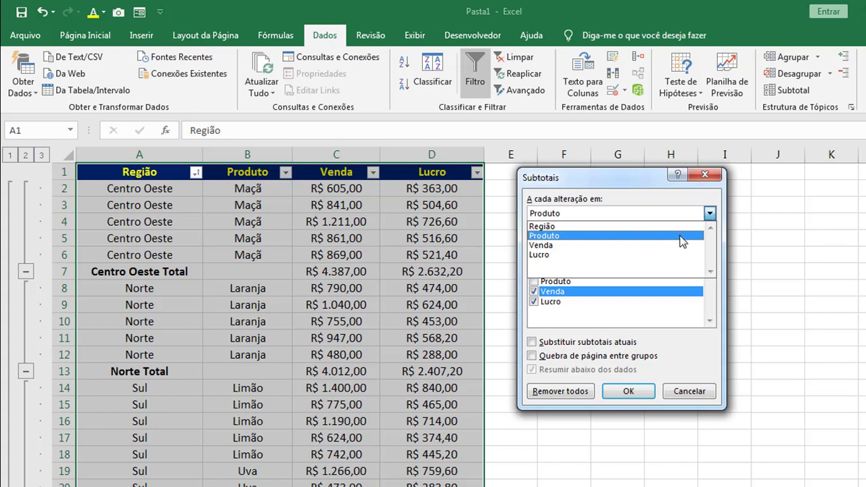
left_click(682, 237)
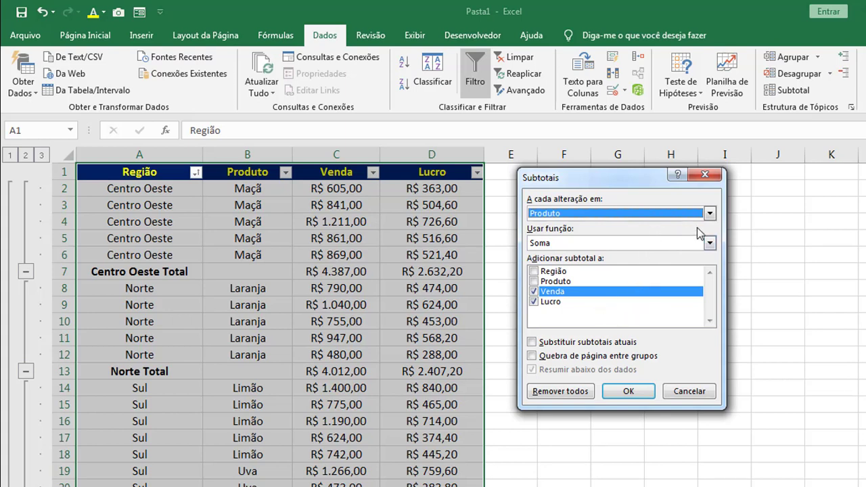
left_click(710, 245)
left_click(710, 245)
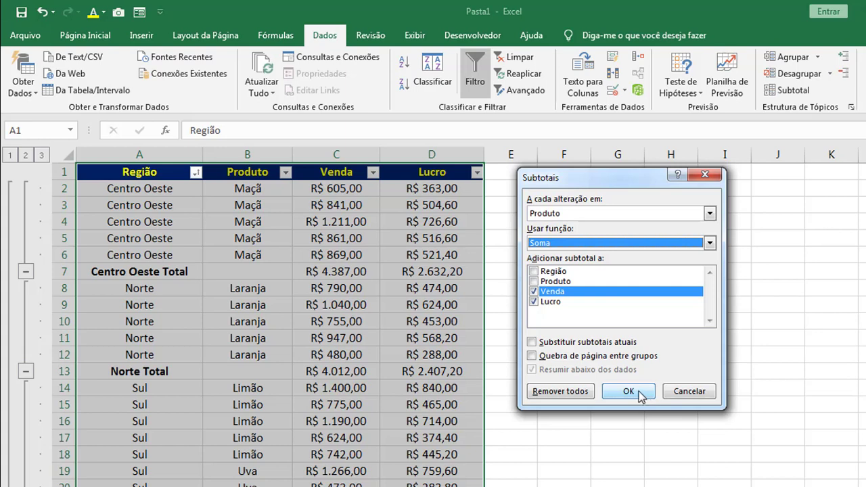
left_click(639, 396)
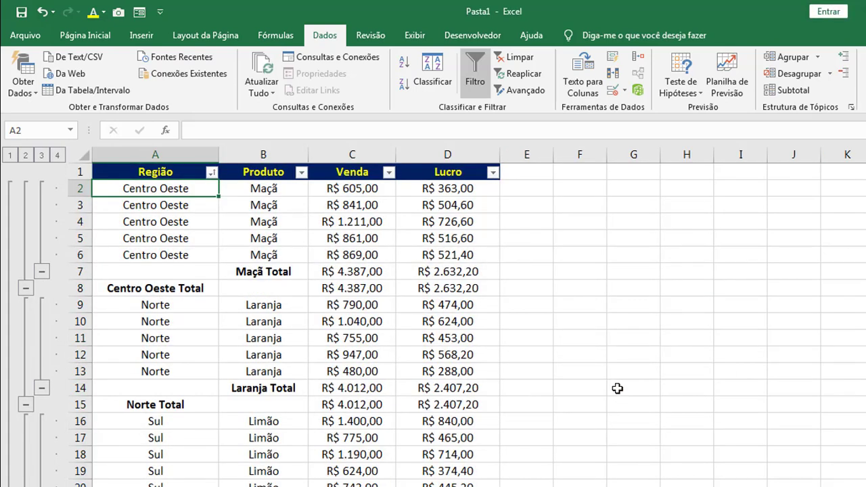
scroll(617, 388, "down", 3)
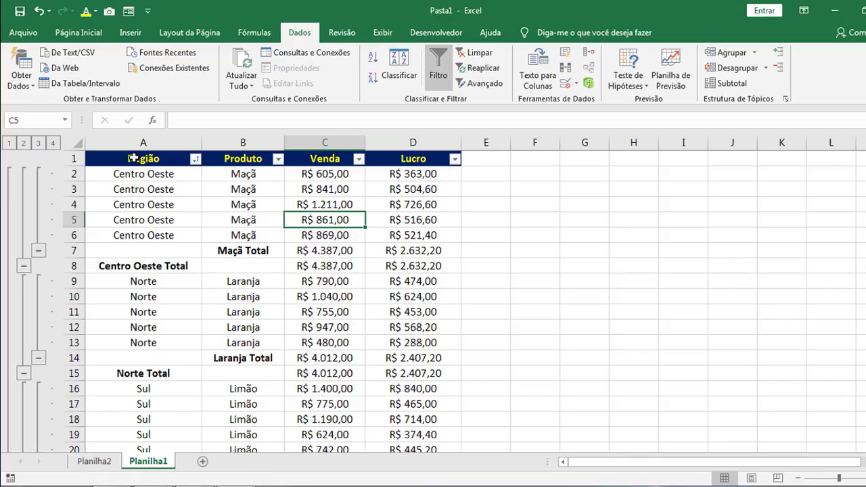
Compare the outline at level 1, level 4, level 2 and level 3, ending on the product totals.
left_click(135, 158)
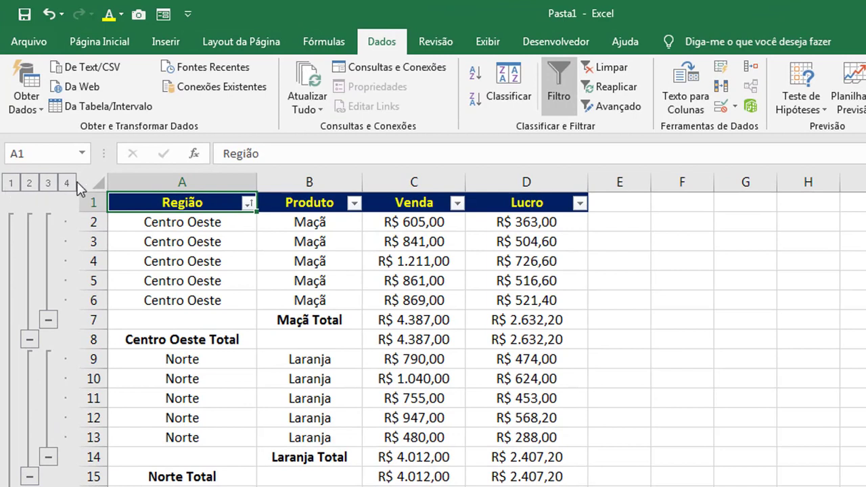
left_click(11, 183)
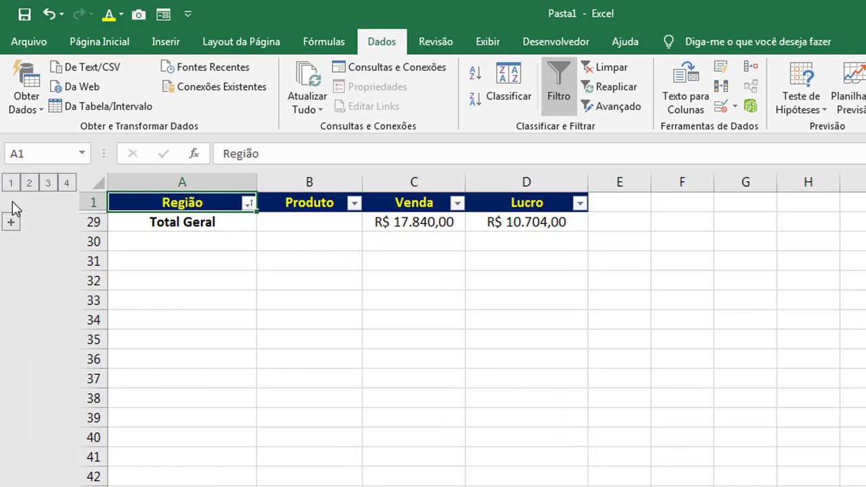
left_click(67, 182)
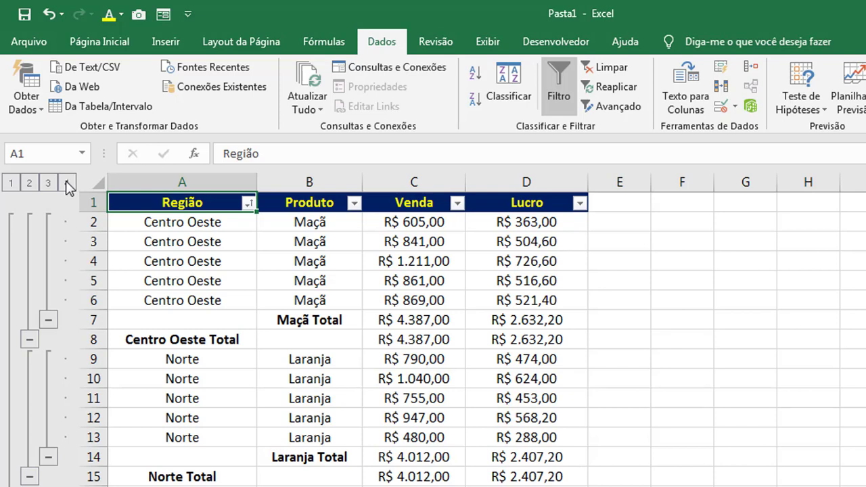
left_click(30, 186)
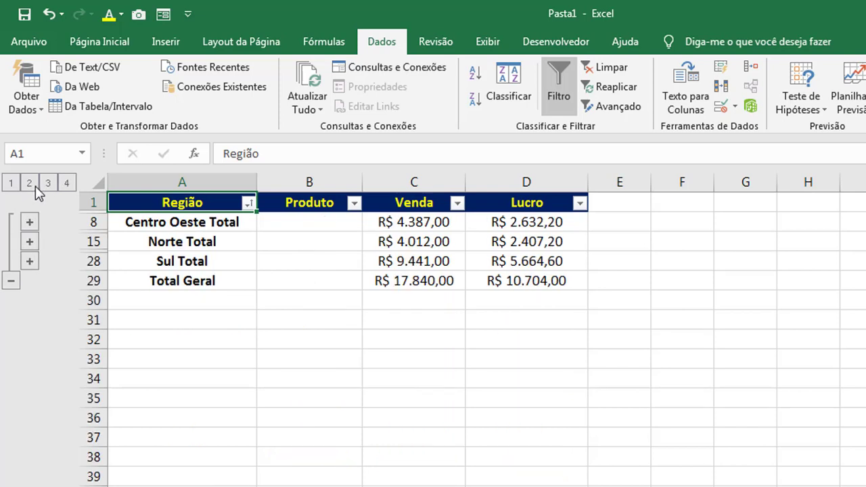
left_click(48, 184)
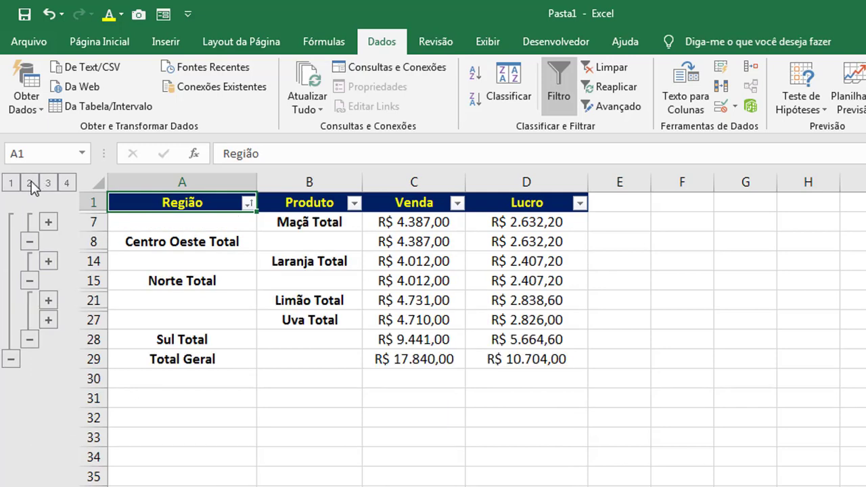
left_click(29, 184)
left_click(48, 185)
Expand and collapse the Maçã and Laranja detail rows, and check the grand total level before restoring all rows.
left_click(47, 224)
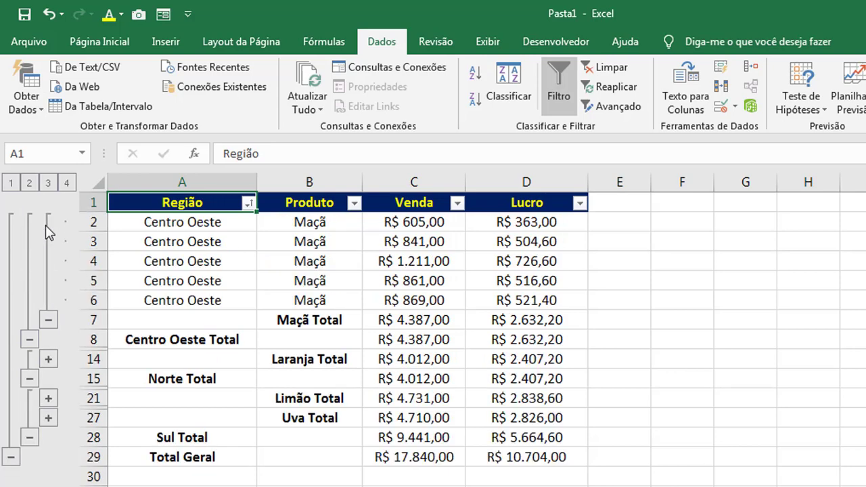
left_click(48, 323)
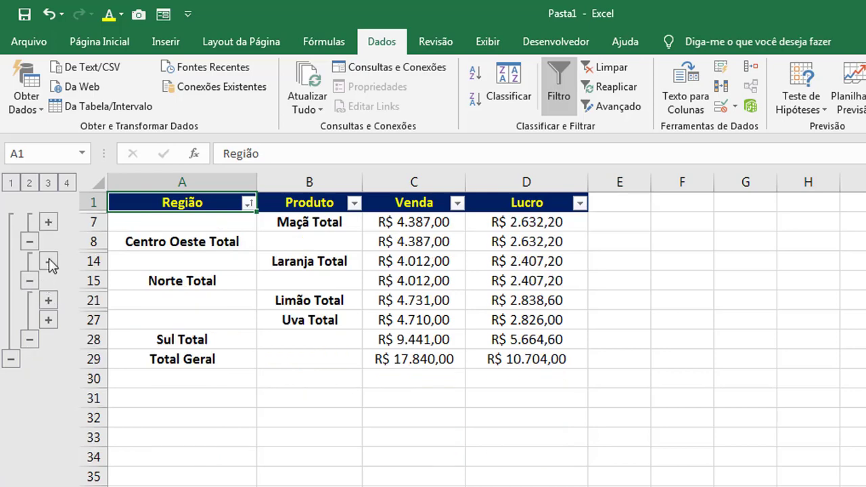
left_click(49, 261)
left_click(48, 359)
left_click(13, 187)
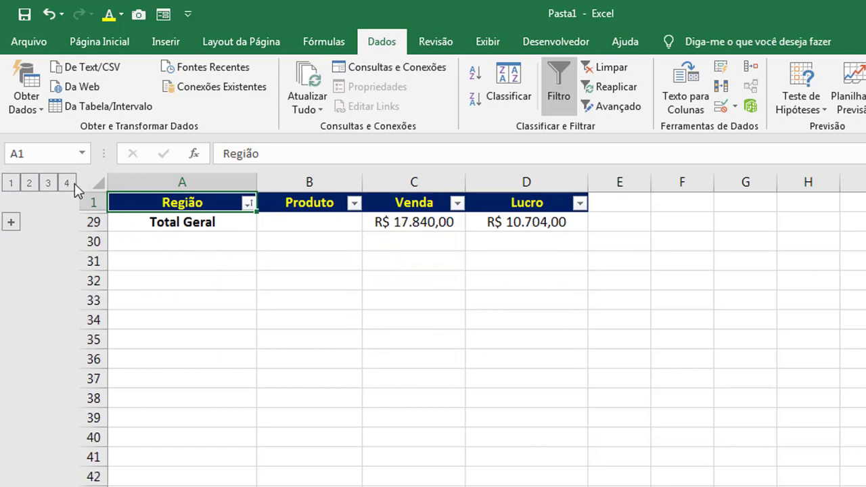
left_click(67, 184)
Review the subtotal settings for the table, including the replace and page break options, and close them without applying anything.
left_click(296, 245)
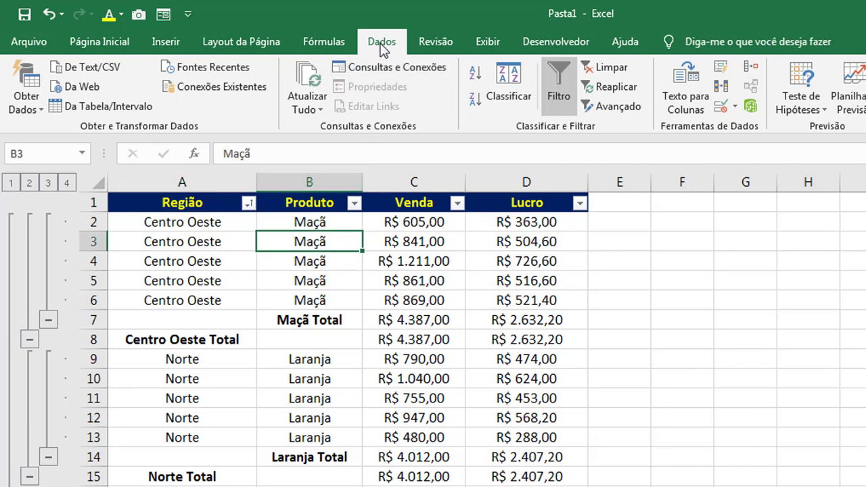
left_click(865, 87)
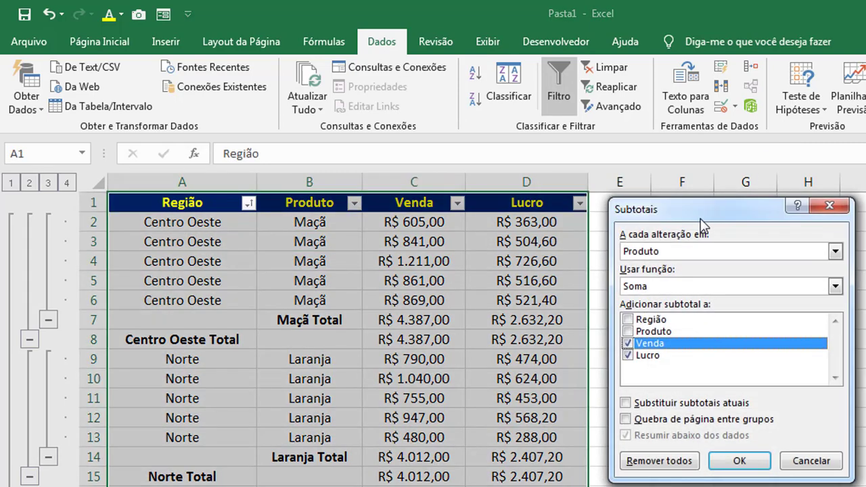
left_click_drag(698, 213, 688, 211)
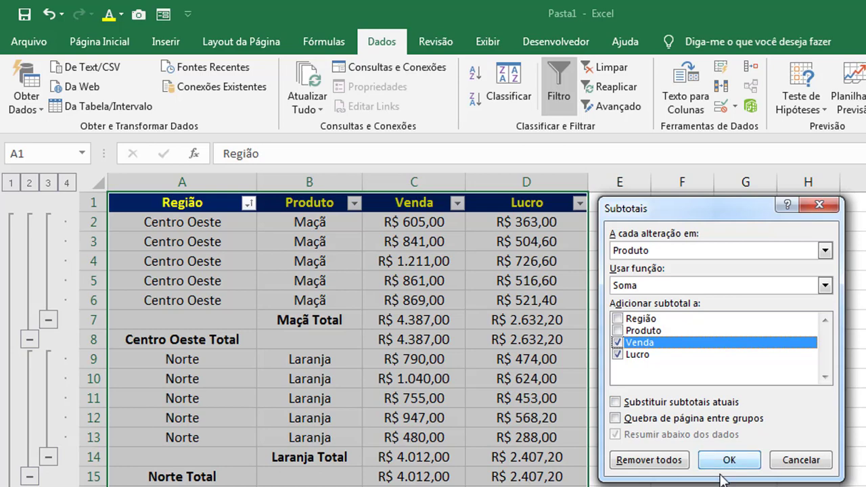
left_click(824, 203)
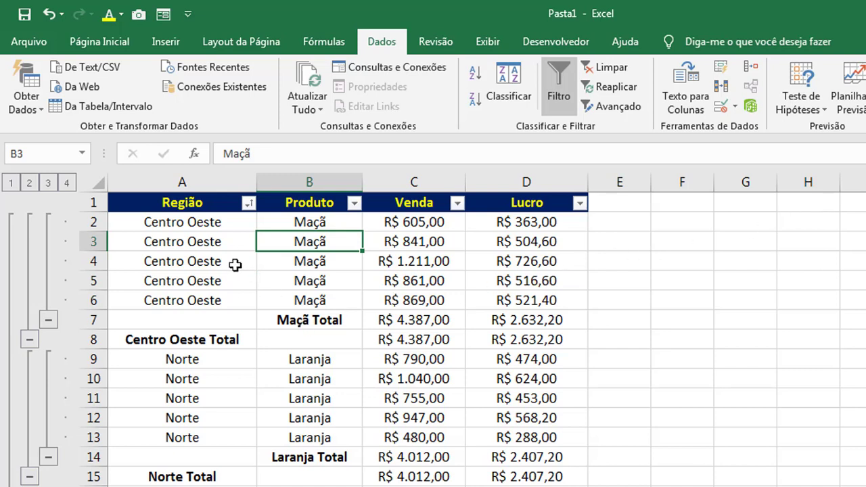
Remove all subtotals from the sales table.
left_click(210, 245)
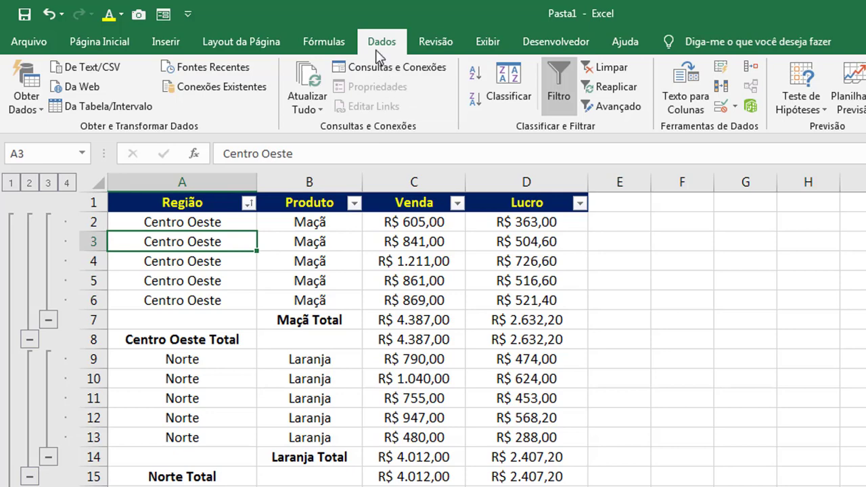
left_click(865, 98)
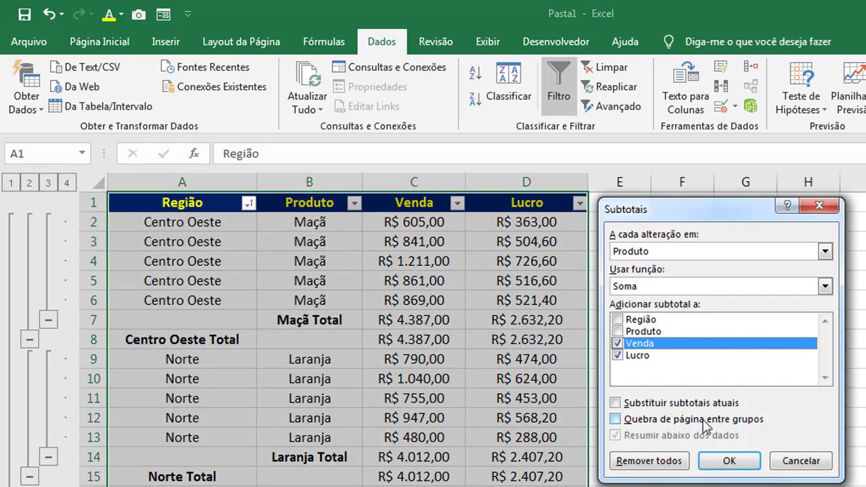
left_click(650, 460)
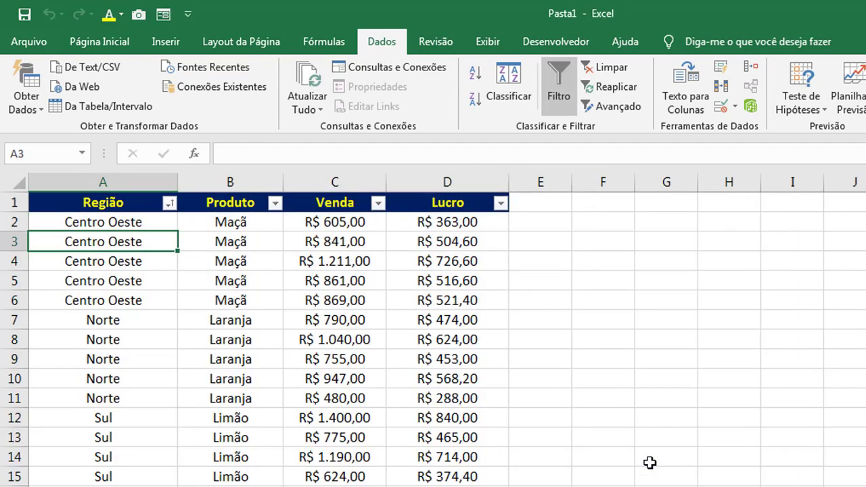